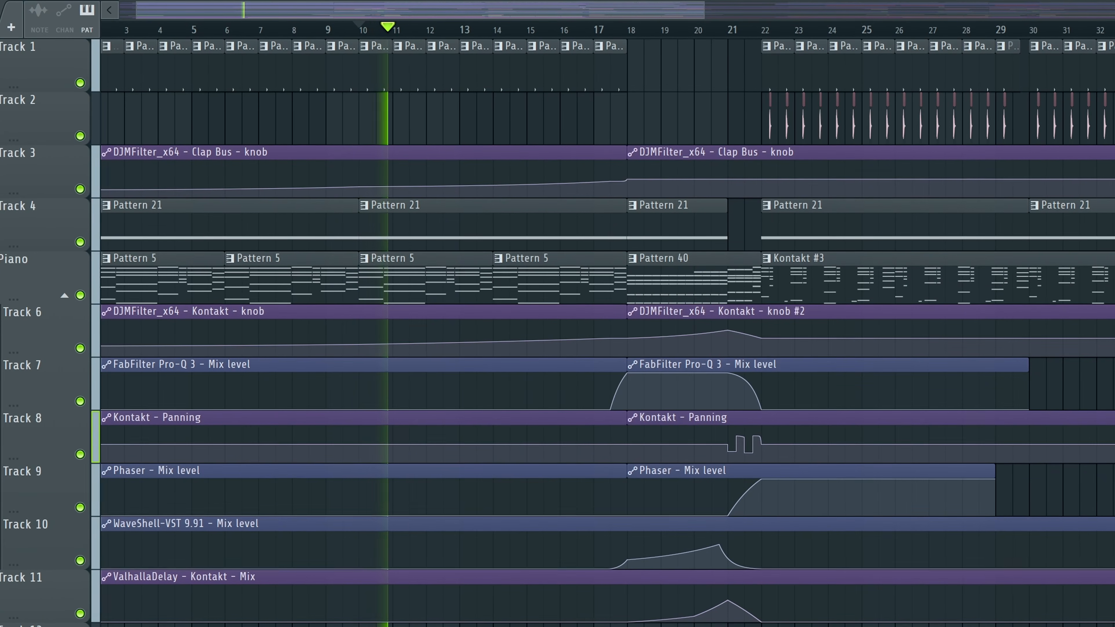
# Step: Solo the piano track, open its Kontakt instrument and examine the Anatomy settings of The Giant
pyautogui.rightClick(77, 294)
pyautogui.doubleClick(411, 268)
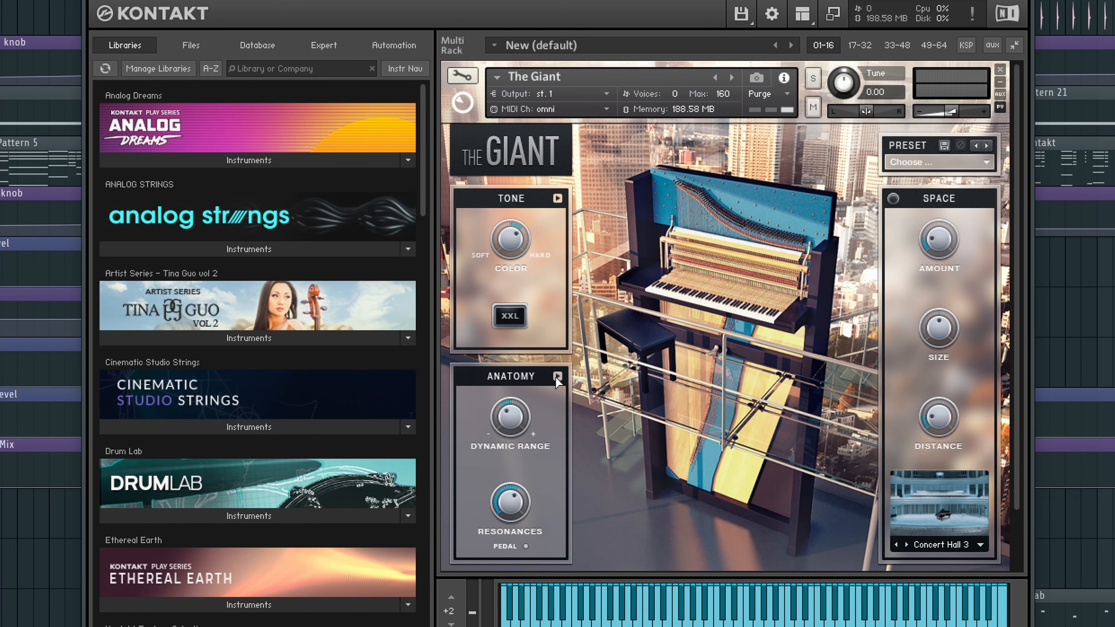
pyautogui.click(556, 377)
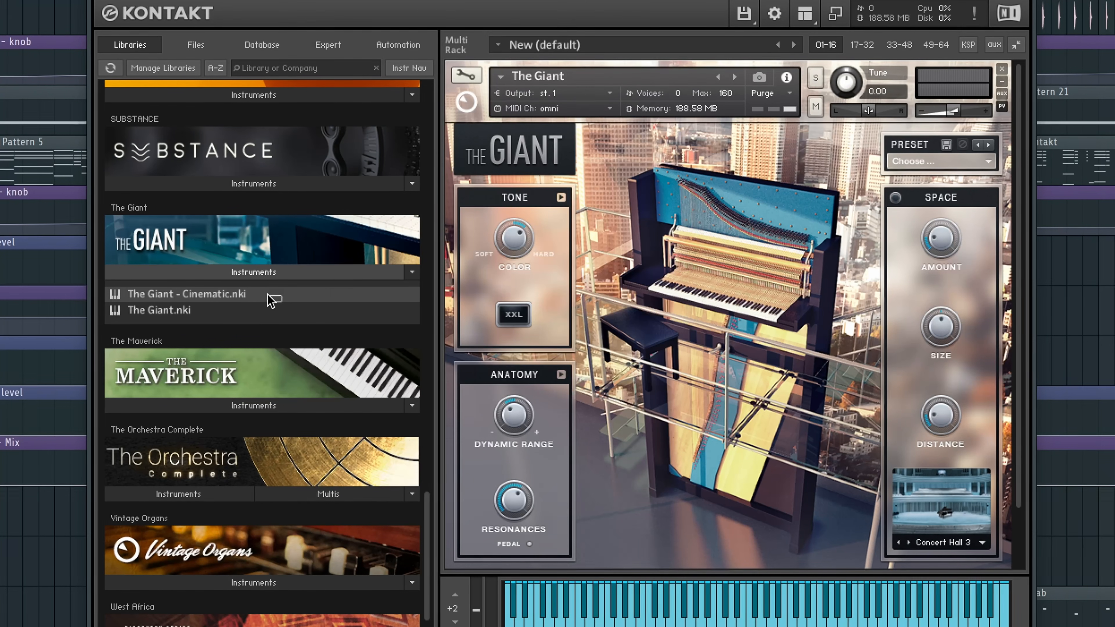
# Step: Replace the loaded piano with The Giant - Cinematic, accepting the loss of changes, and use only its Noises FX source
pyautogui.moveTo(269, 296); pyautogui.dragTo(668, 291)
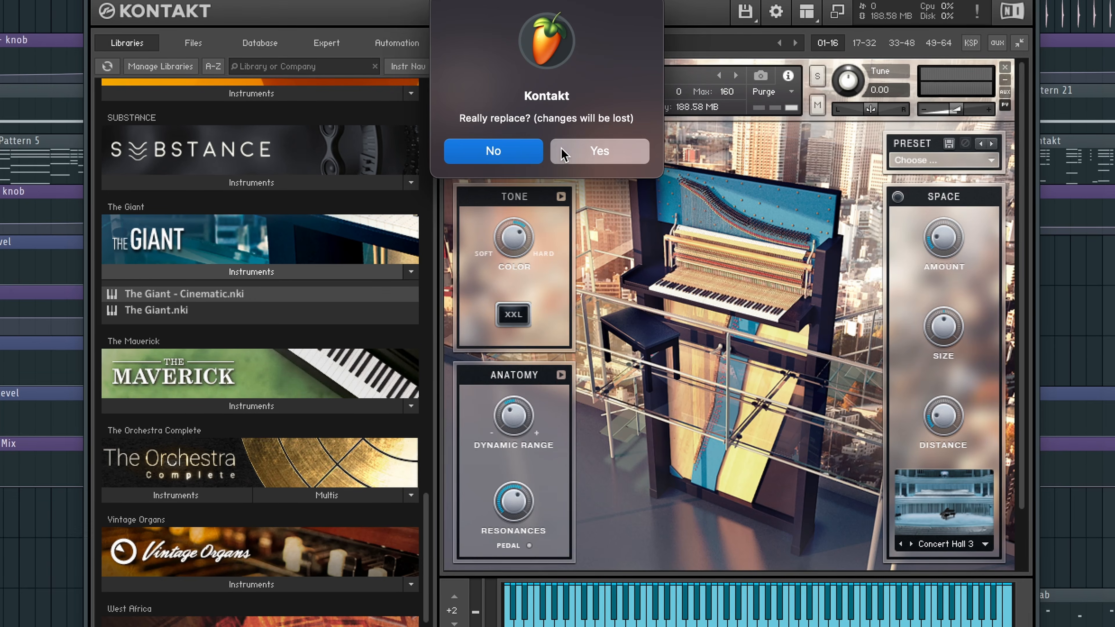
pyautogui.click(600, 151)
pyautogui.click(477, 248)
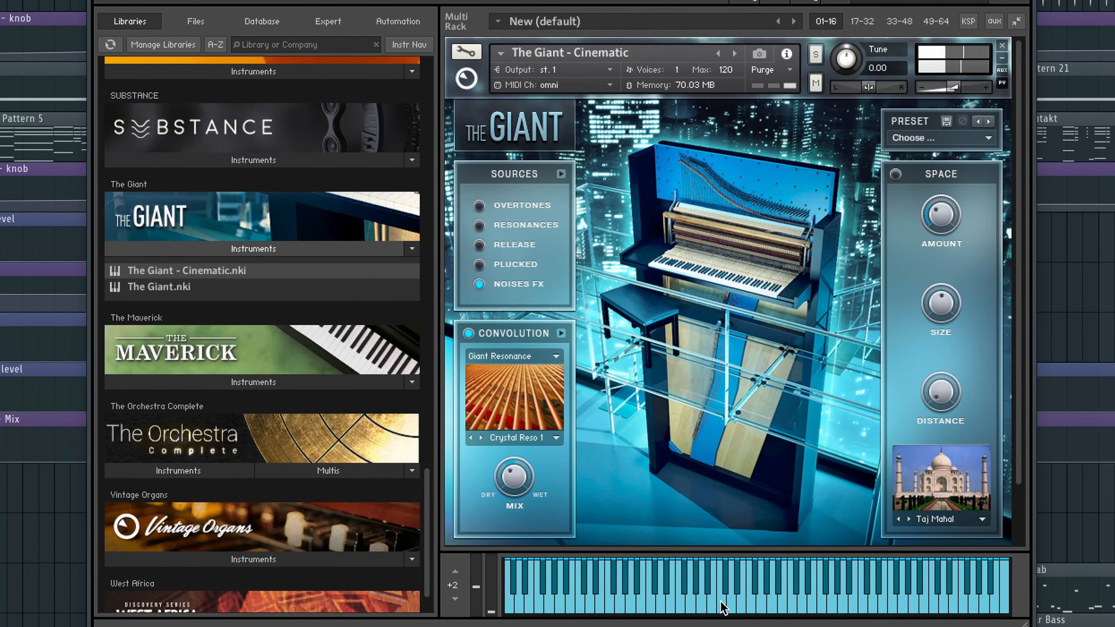
# Step: Audition several Noises FX sounds of The Giant - Cinematic on Kontakt's virtual keyboard
pyautogui.click(666, 607)
pyautogui.click(627, 607)
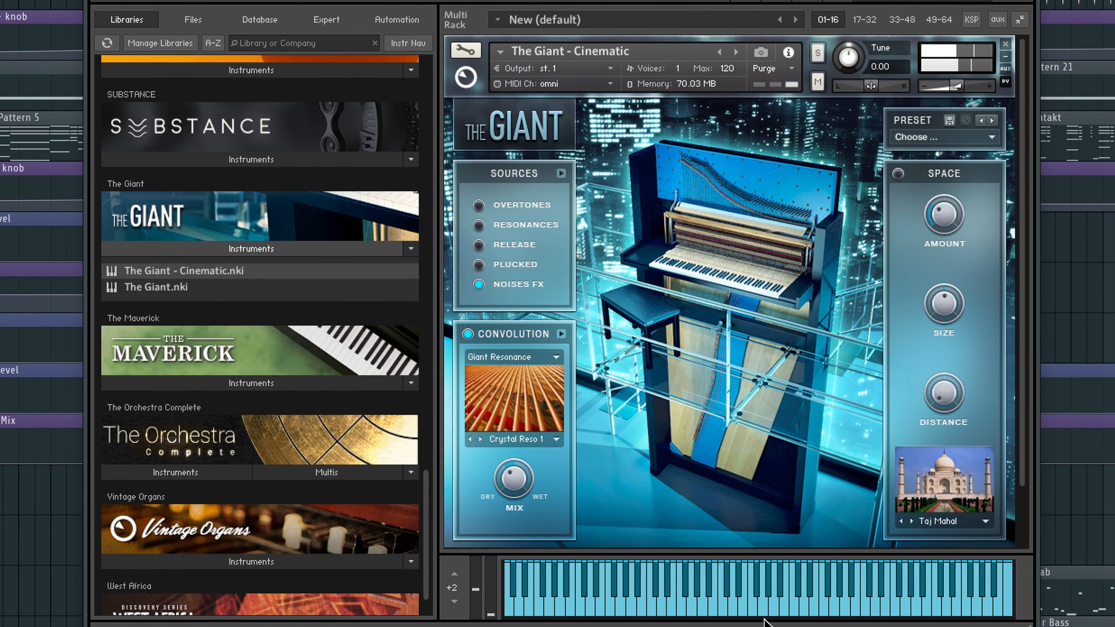
pyautogui.click(769, 609)
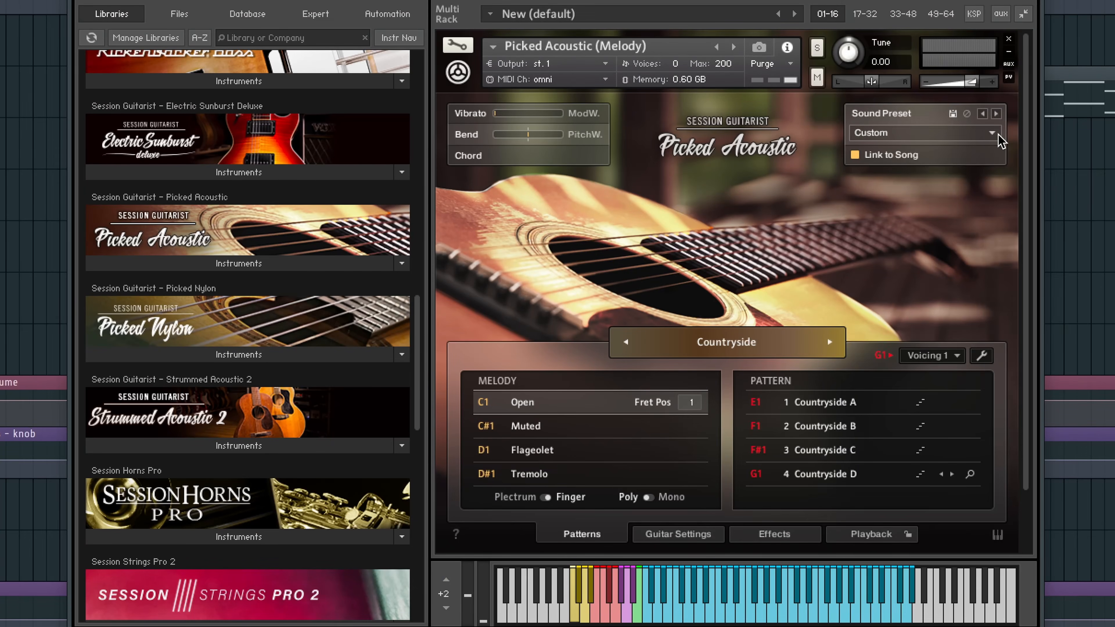
# Step: Examine the guitar settings and effects of the Picked Acoustic (Melody) instrument
pyautogui.click(997, 133)
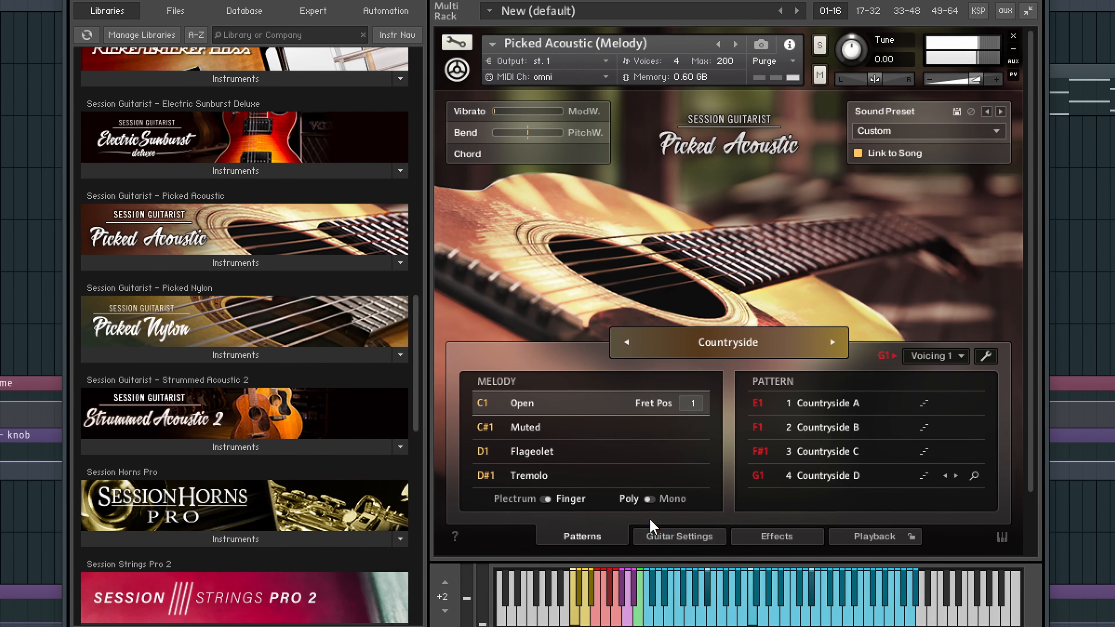
pyautogui.click(652, 532)
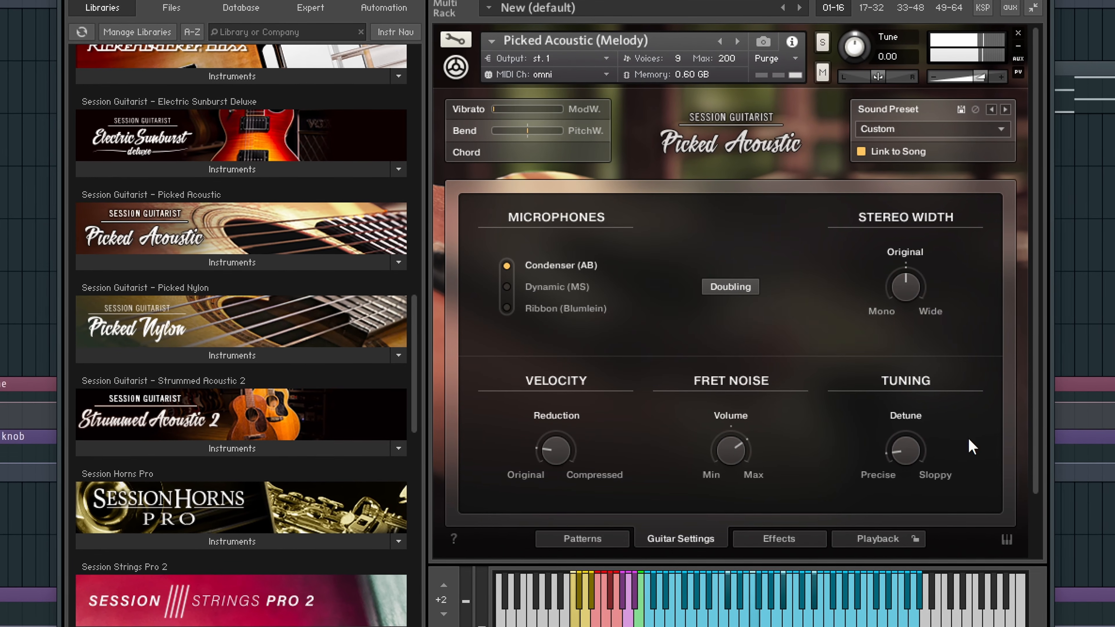
pyautogui.click(805, 537)
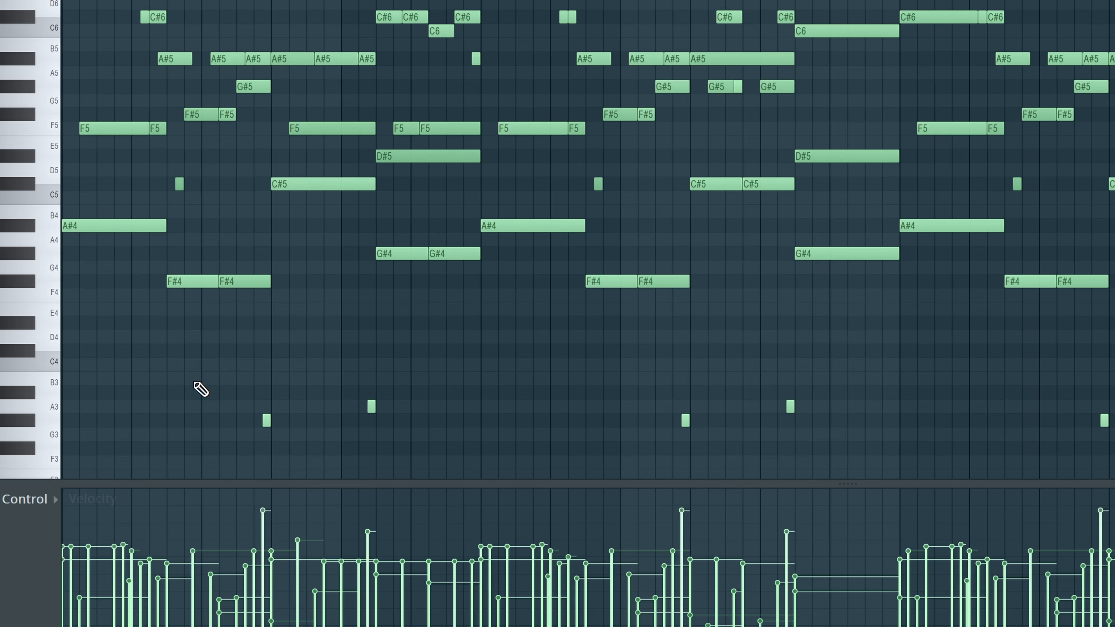
# Step: Play back the acoustic guitar's notes in the piano roll to hear it without strokes
pyautogui.moveTo(194, 374); pyautogui.dragTo(431, 469)
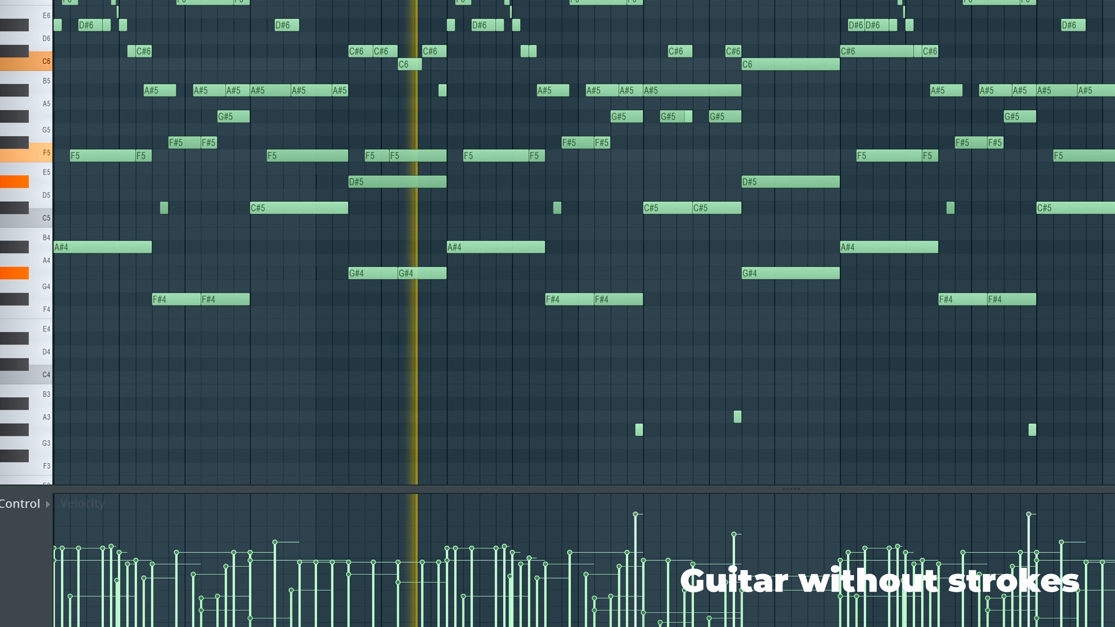
pyautogui.press('space')
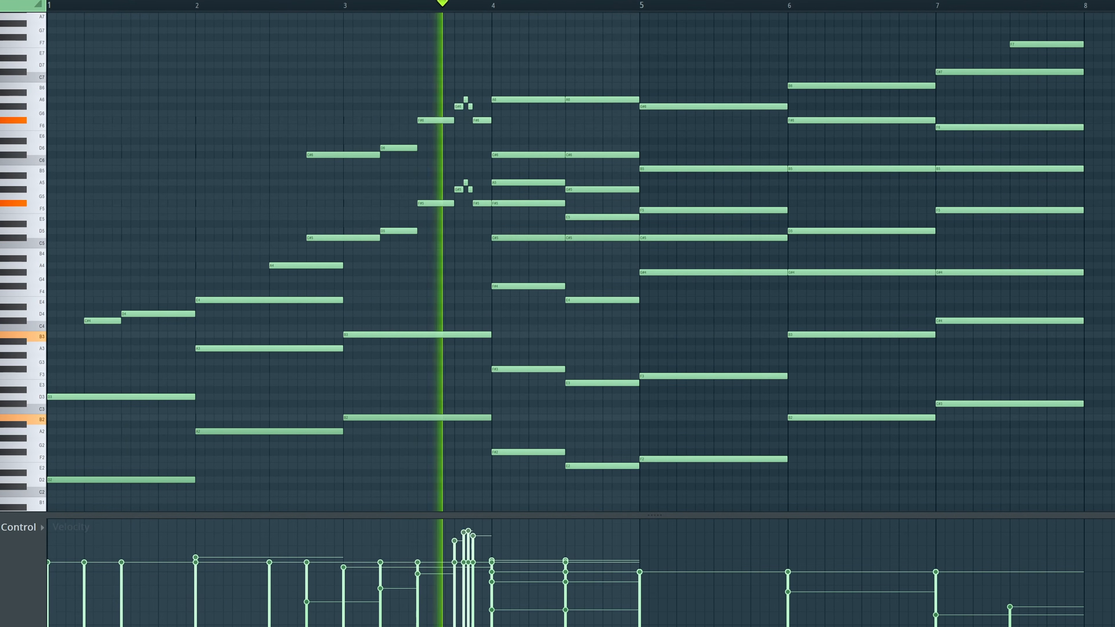
# Step: Return to the playlist, toggle the solo of the Strings track and inspect the articulation key switches in Session Strings Pro 2
pyautogui.press('F5')
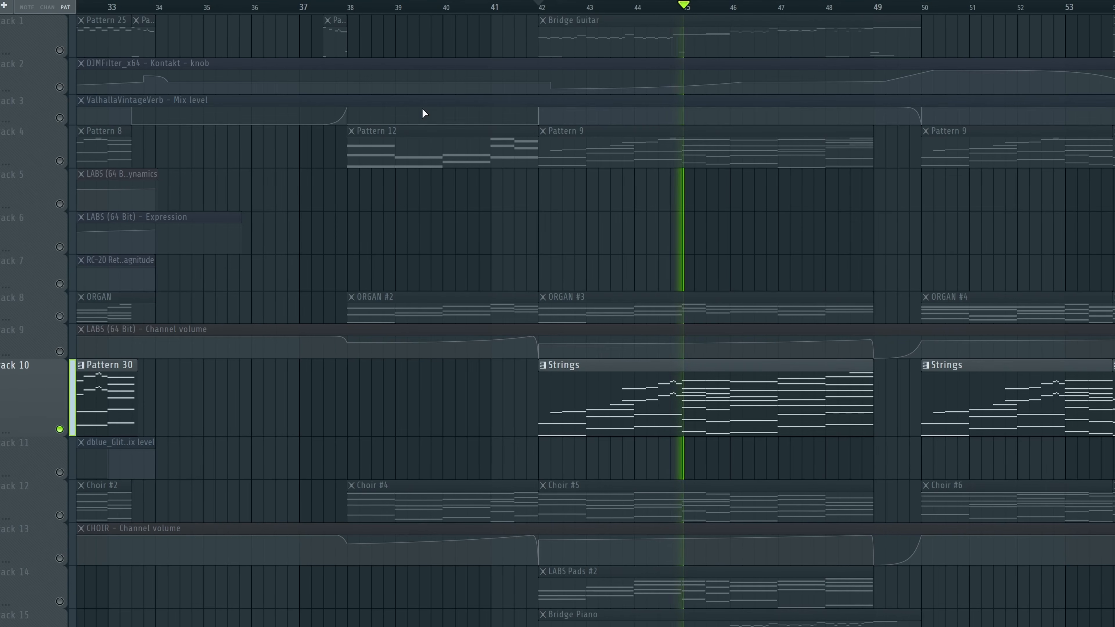
pyautogui.keyDown('ctrl'); pyautogui.click(58, 429); pyautogui.keyUp('ctrl')
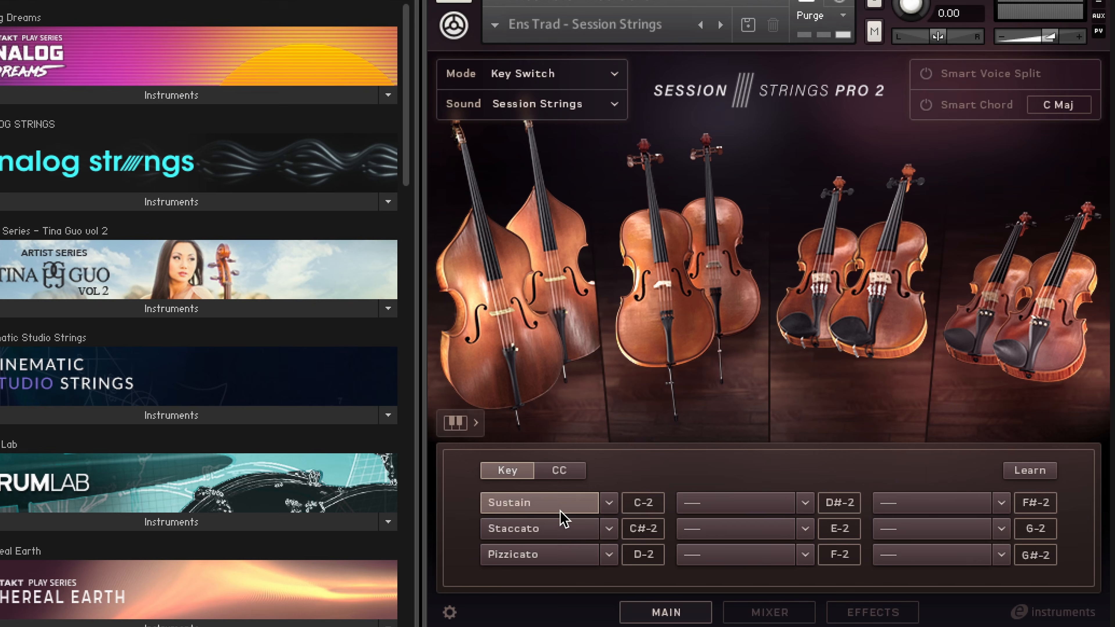
pyautogui.click(814, 501)
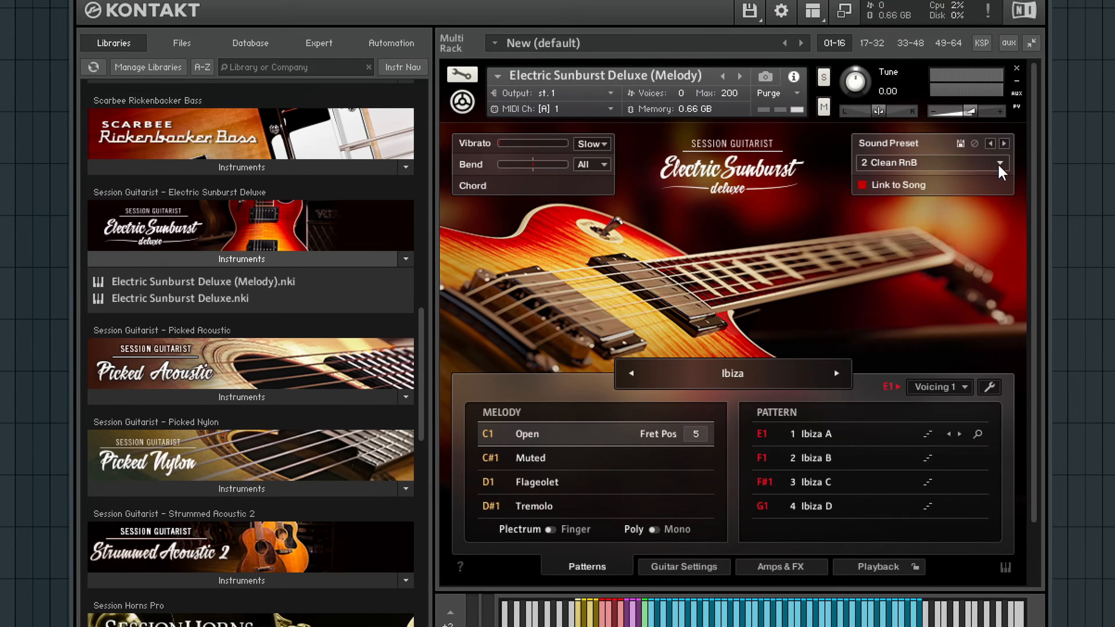
# Step: Browse the factory sound presets of Electric Sunburst Deluxe (Melody)
pyautogui.click(1001, 174)
pyautogui.scroll(-2, 959, 95)
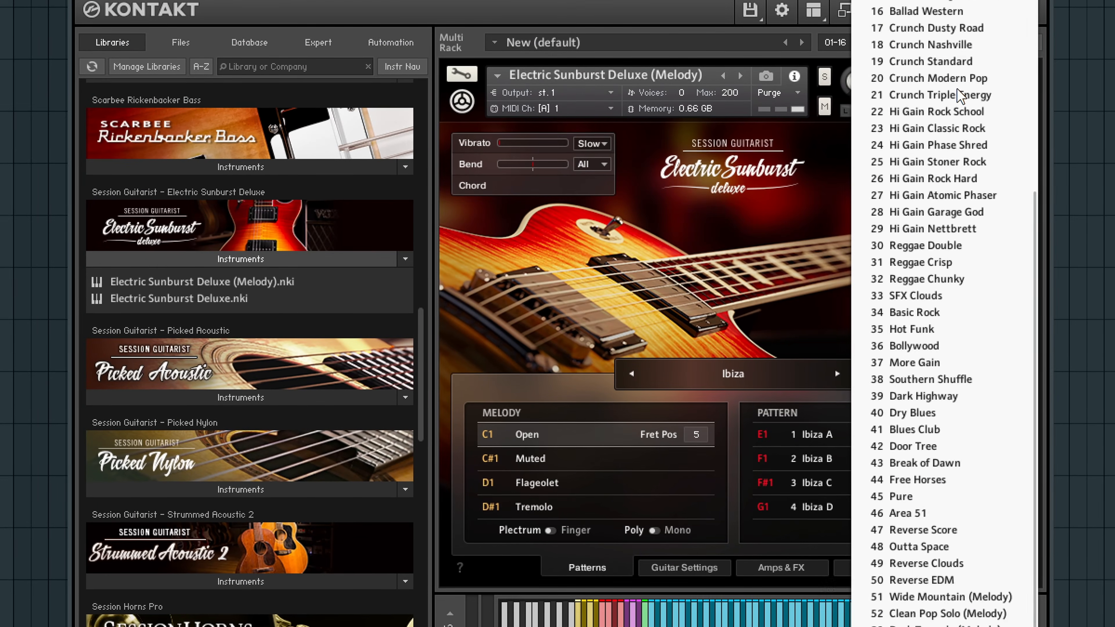
pyautogui.scroll(6, 943, 263)
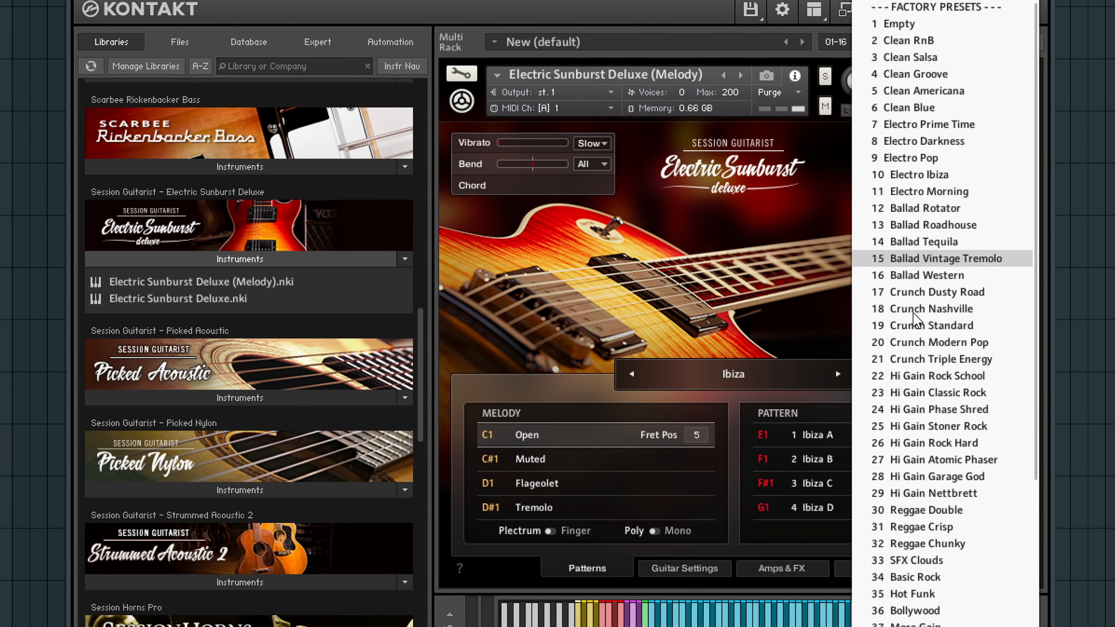
# Step: Show the amps and effects of Electric Sunburst Deluxe and examine the Distortion pedal's controls
pyautogui.click(792, 573)
pyautogui.click(791, 571)
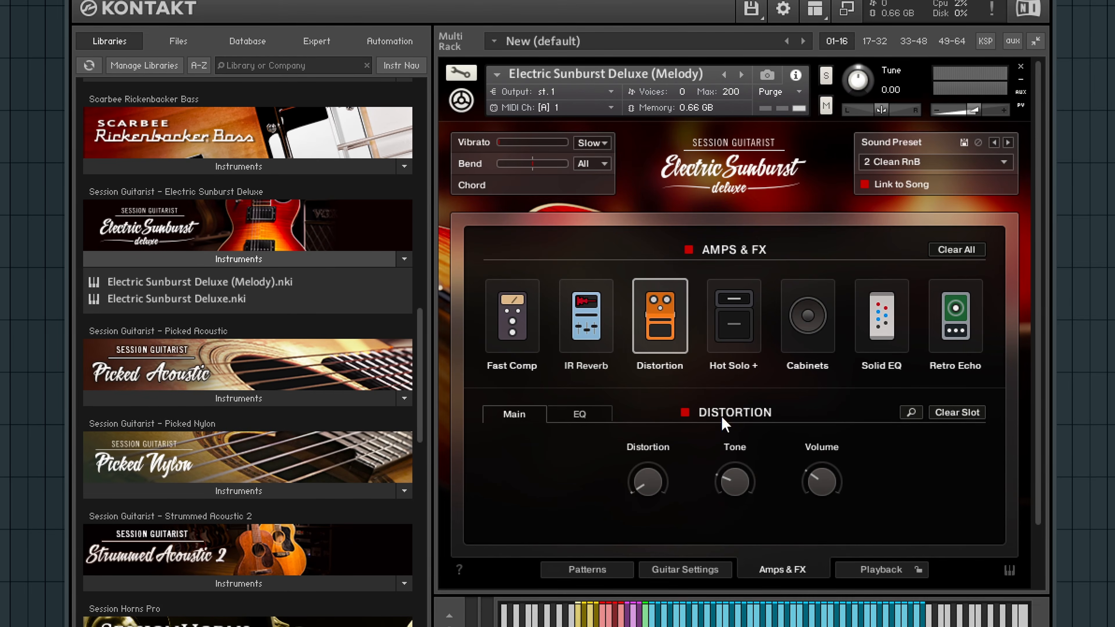
pyautogui.click(660, 367)
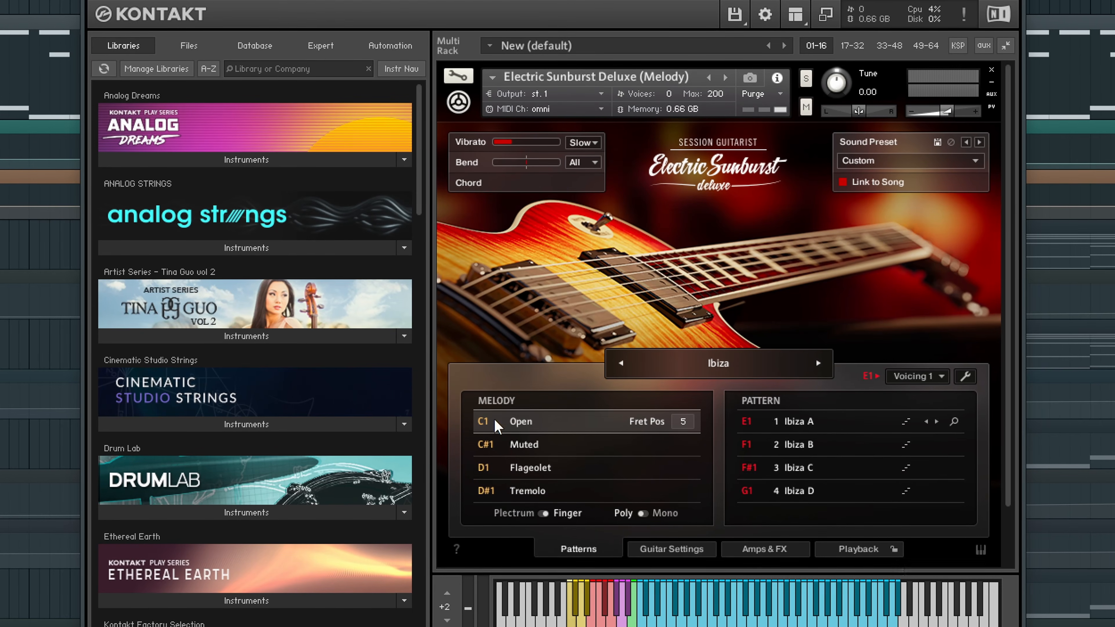
# Step: Examine the pickup, noise and tuning settings of Electric Sunburst Deluxe, then go back to its patterns
pyautogui.click(674, 548)
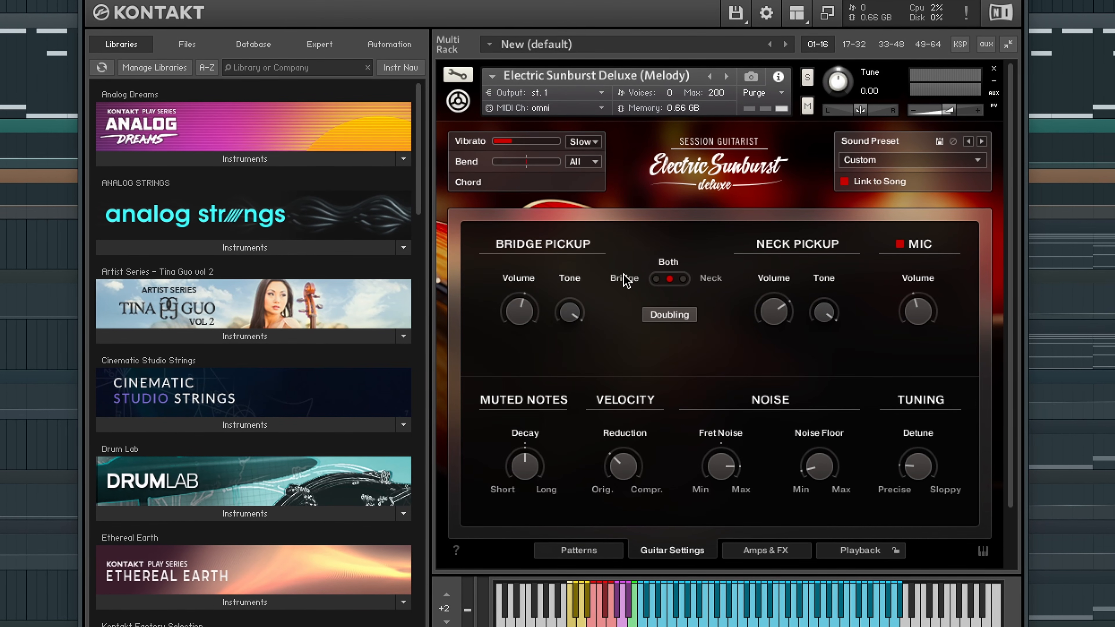
pyautogui.click(575, 550)
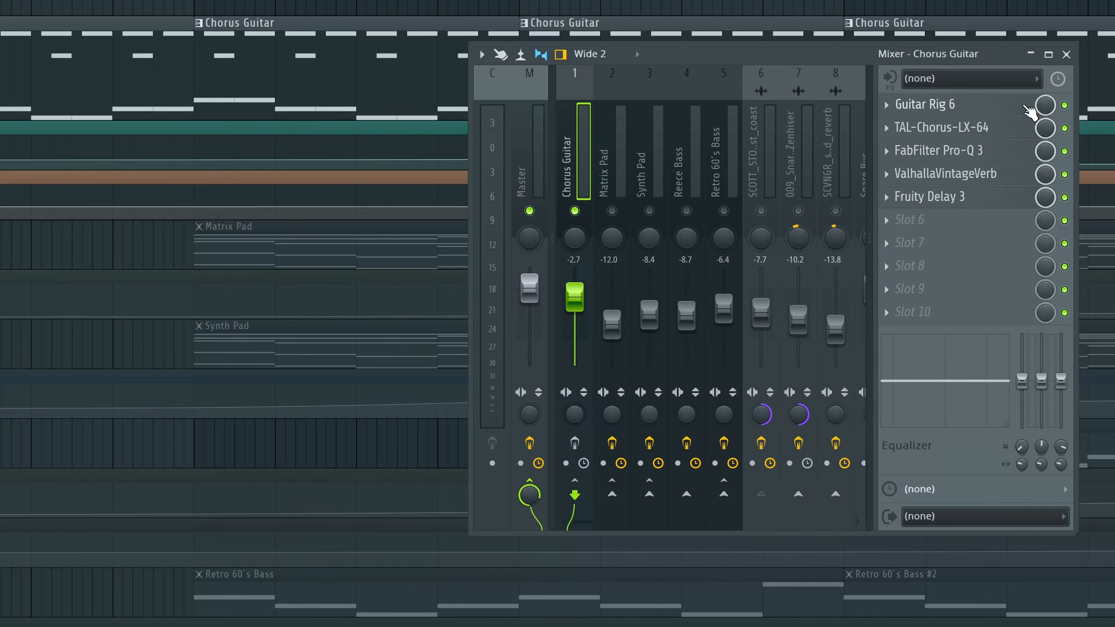
# Step: Inspect the Chorus Guitar mixer effects one by one: Guitar Rig 6, TAL-Chorus-LX-64, ValhallaVintageVerb and Fruity Delay 3
pyautogui.click(1023, 107)
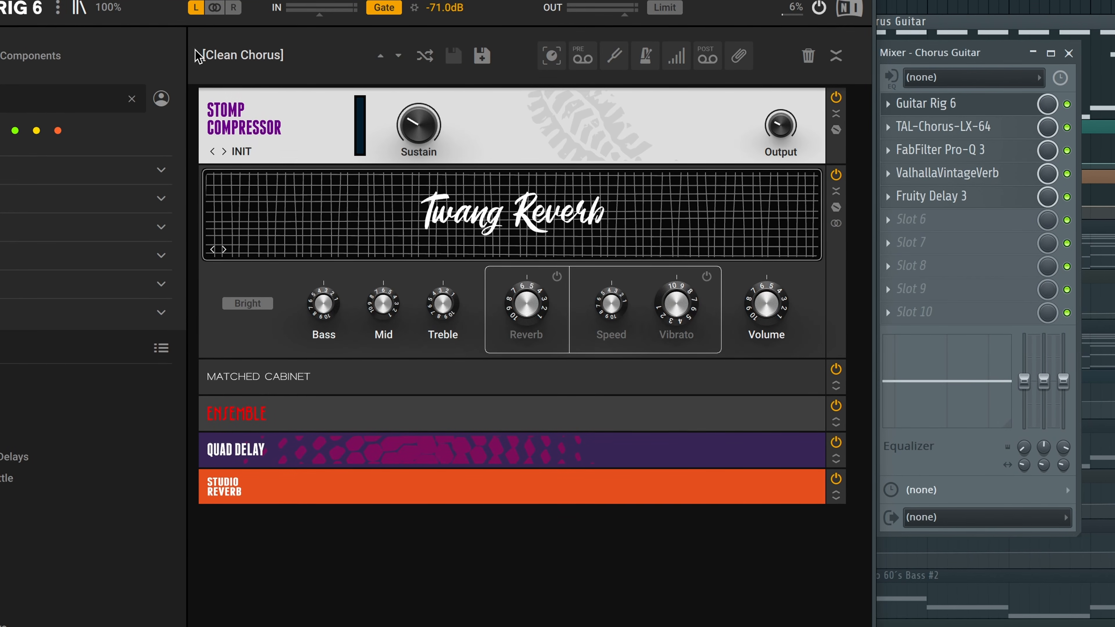
pyautogui.click(913, 107)
pyautogui.click(1016, 128)
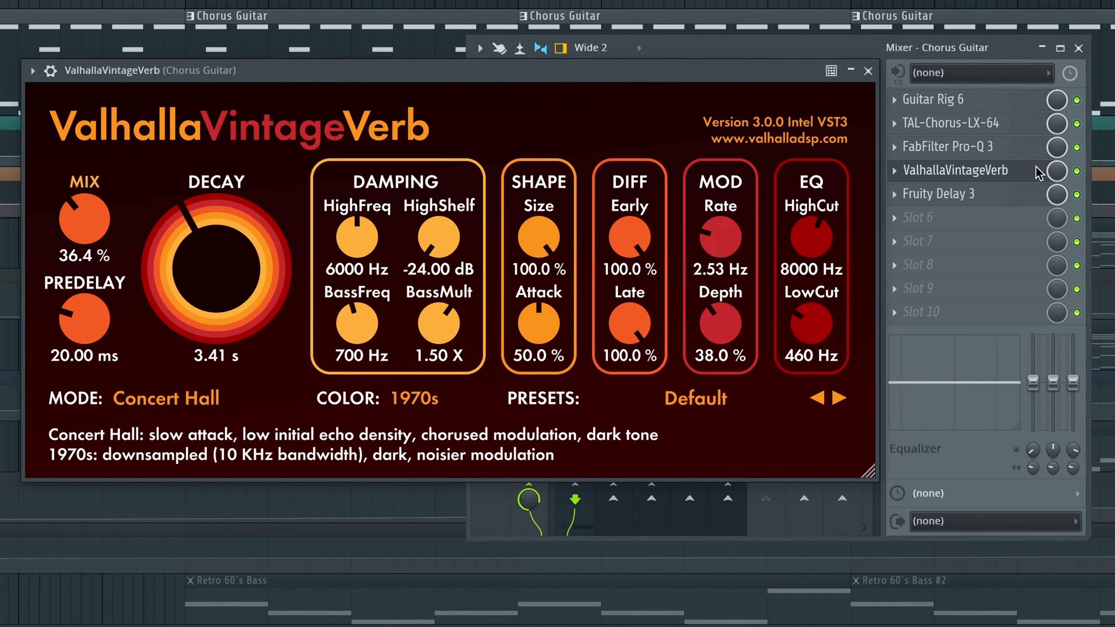
pyautogui.click(1038, 171)
pyautogui.click(1033, 195)
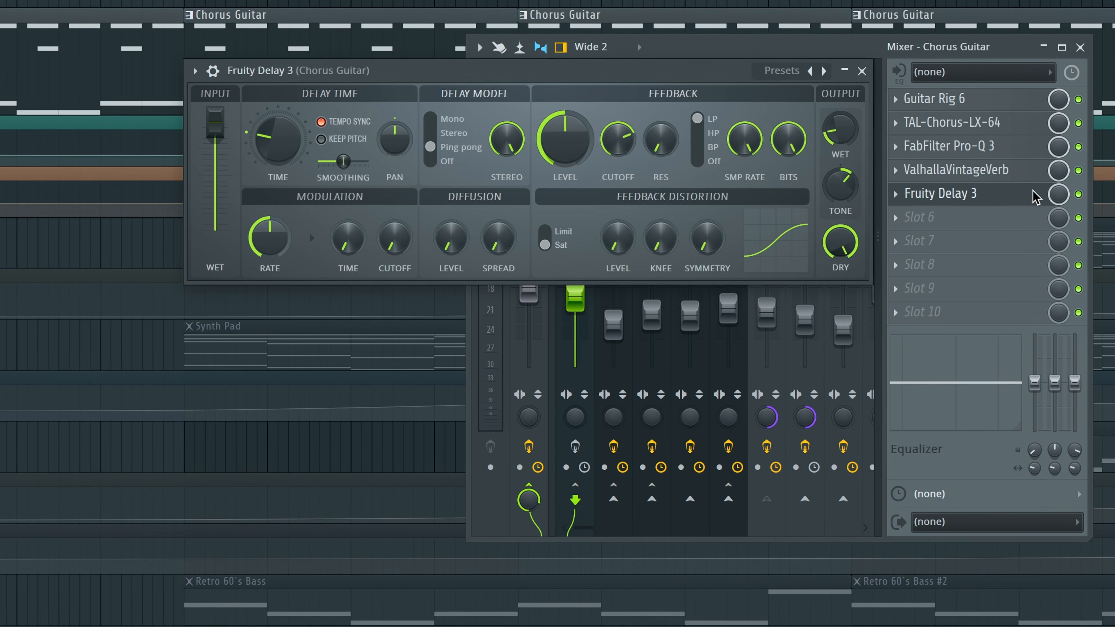